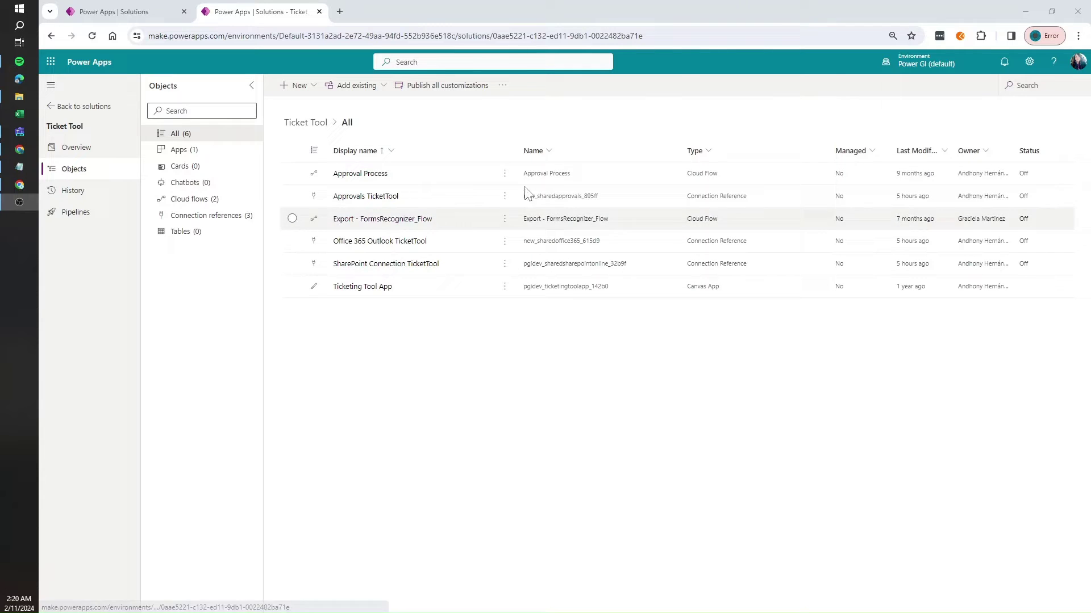
Open the Office 365 Outlook TicketTool reference for editing and check its shared-office365 connection, leaving it unchanged.
left_click(439, 243)
left_click(426, 263)
left_click(457, 244)
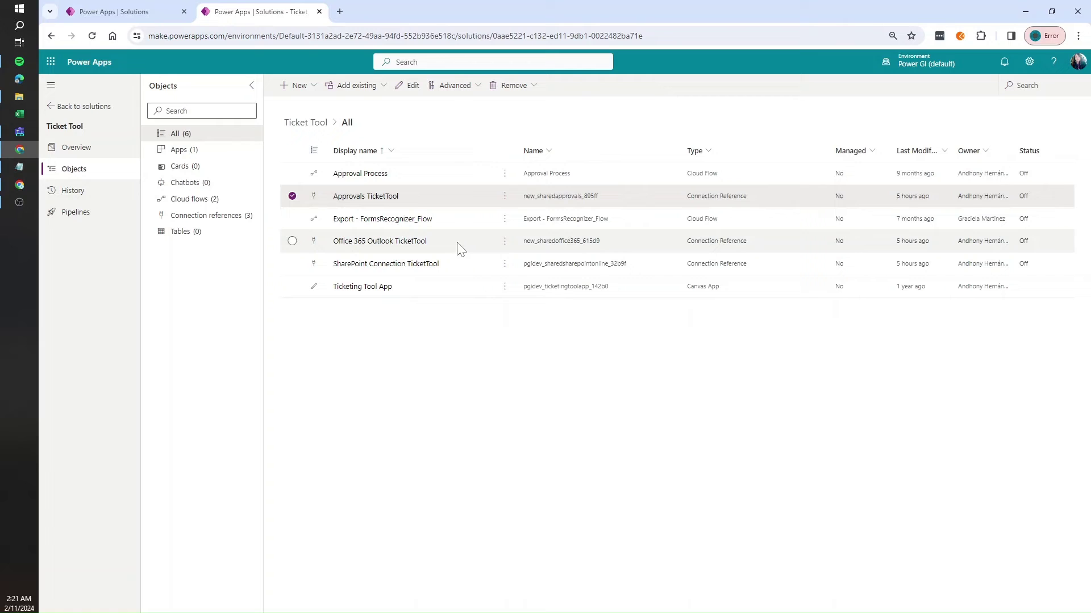
left_click(507, 243)
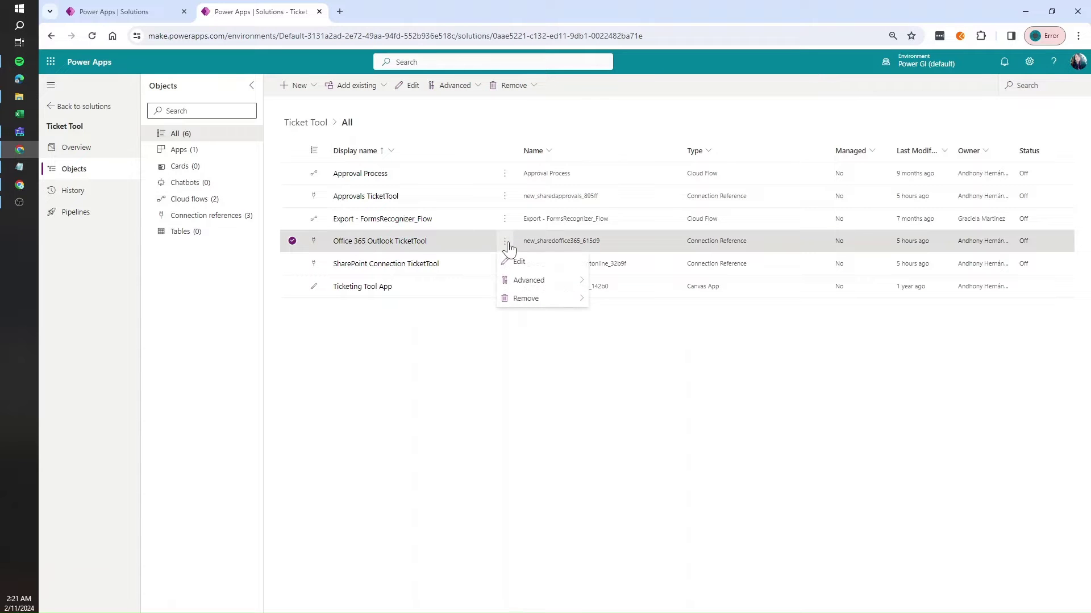
left_click(529, 267)
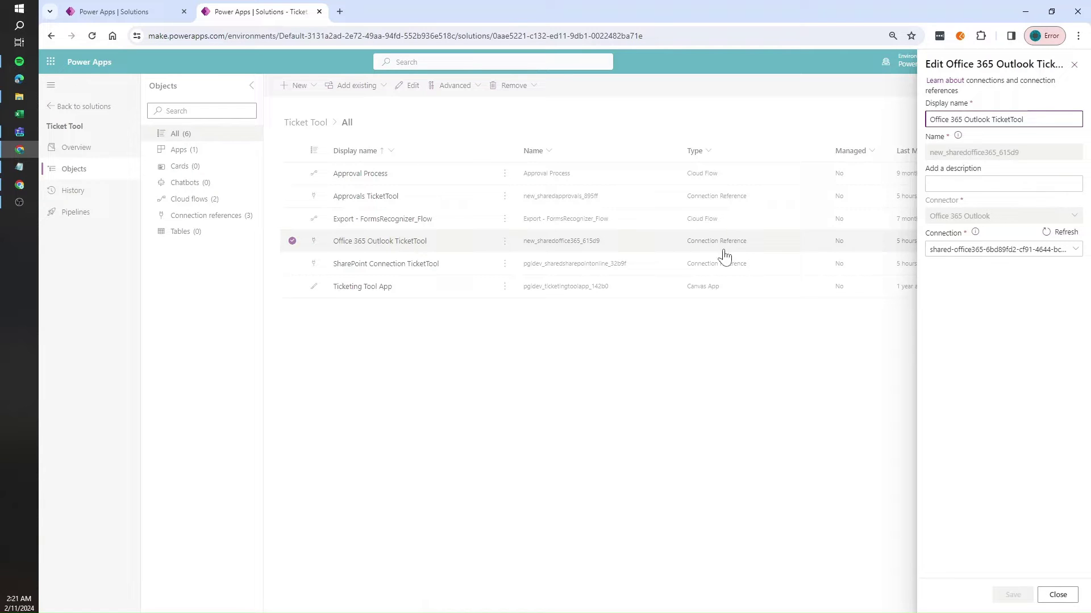
left_click(988, 250)
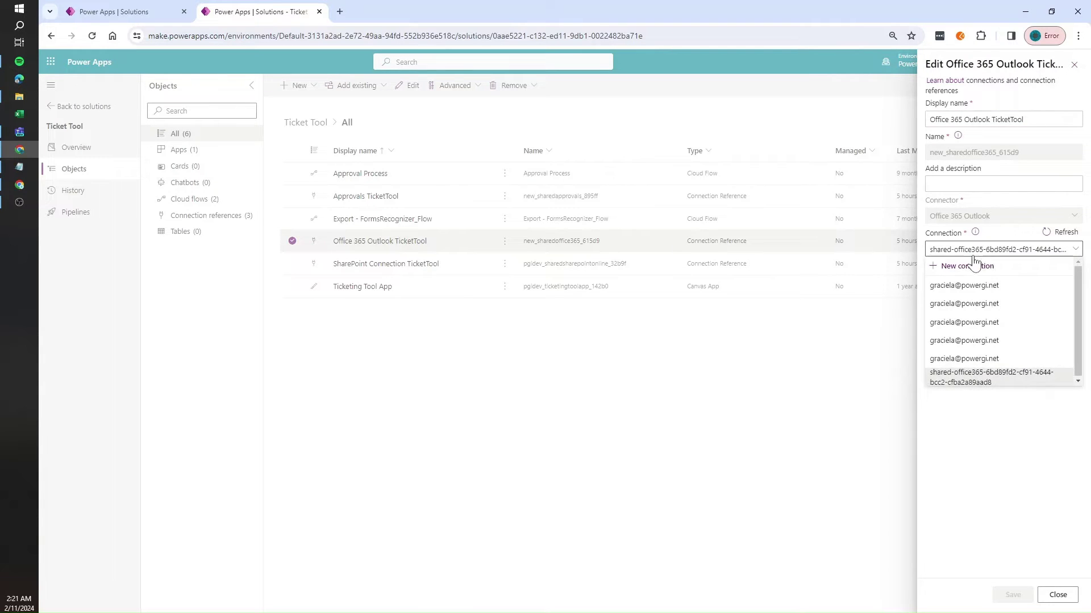
left_click(1022, 500)
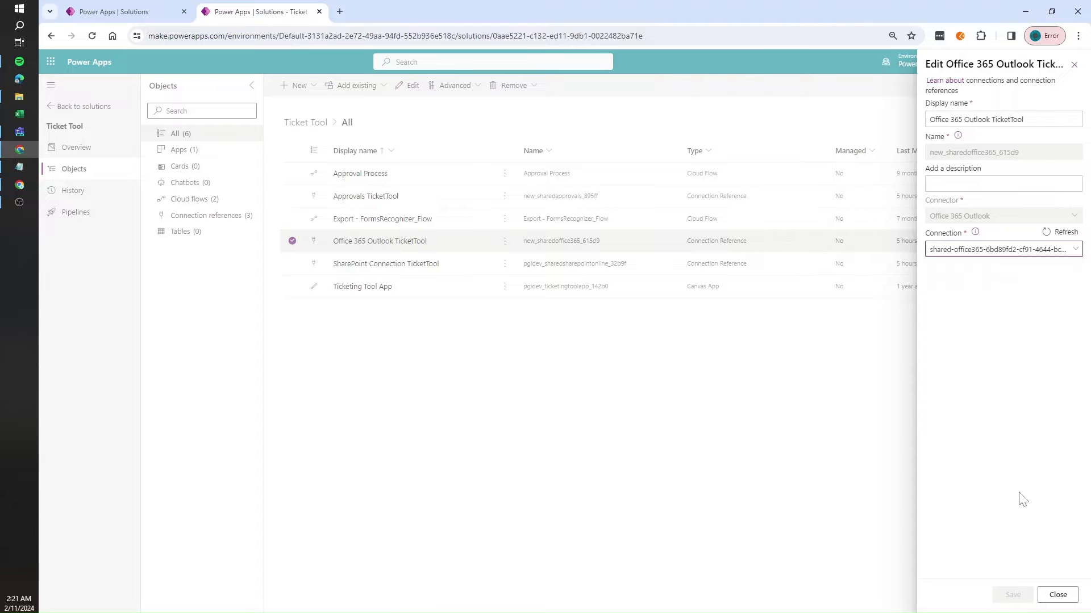
Close the edit panel, review the managed Ticket Tool solution's connection references, then return to solutions.
left_click(722, 367)
left_click(119, 11)
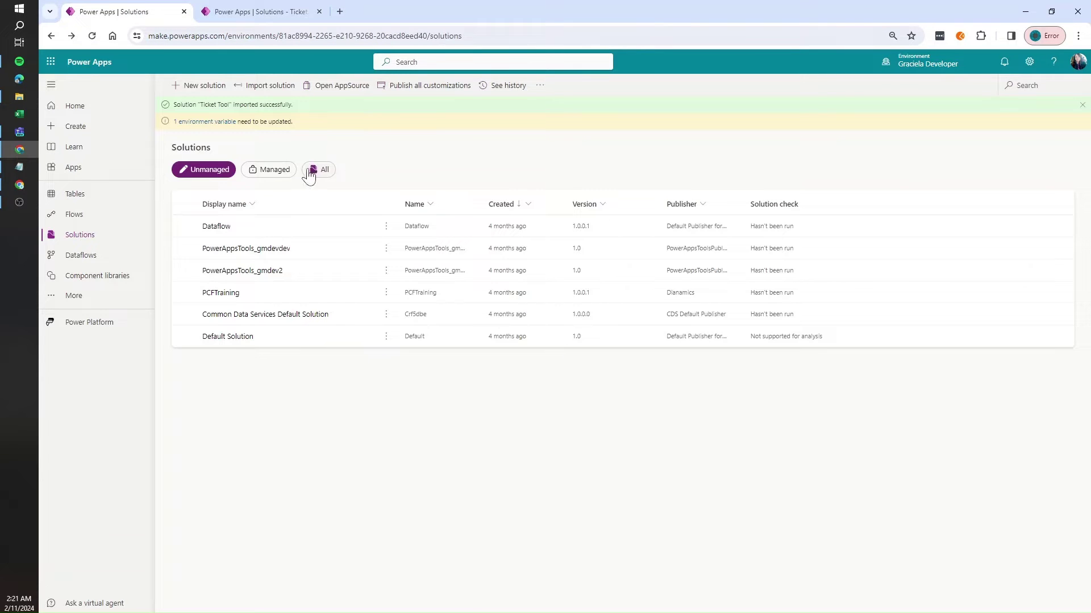
left_click(272, 170)
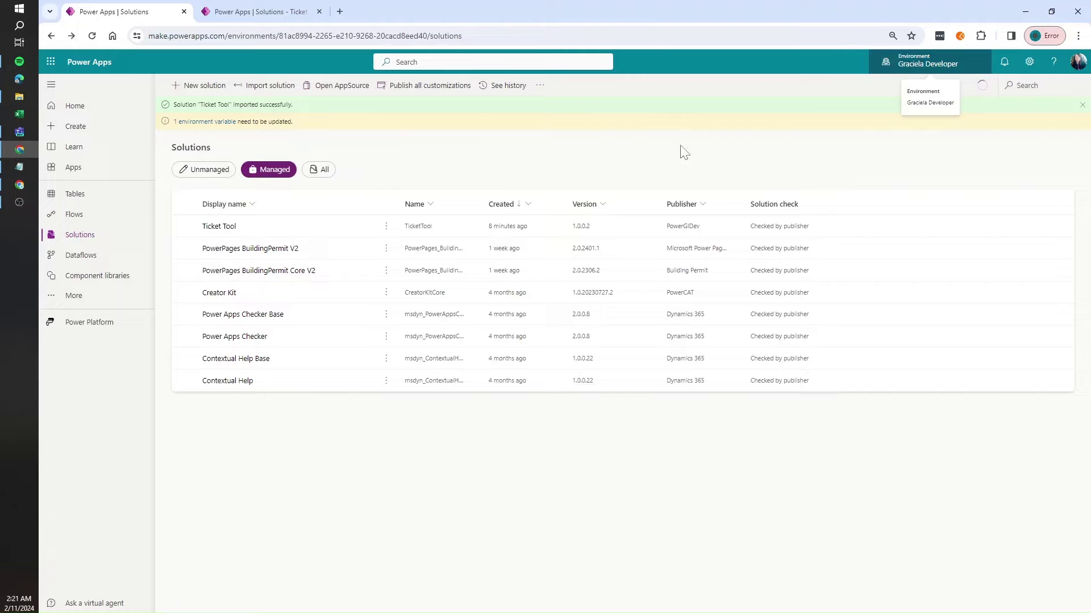
left_click(225, 227)
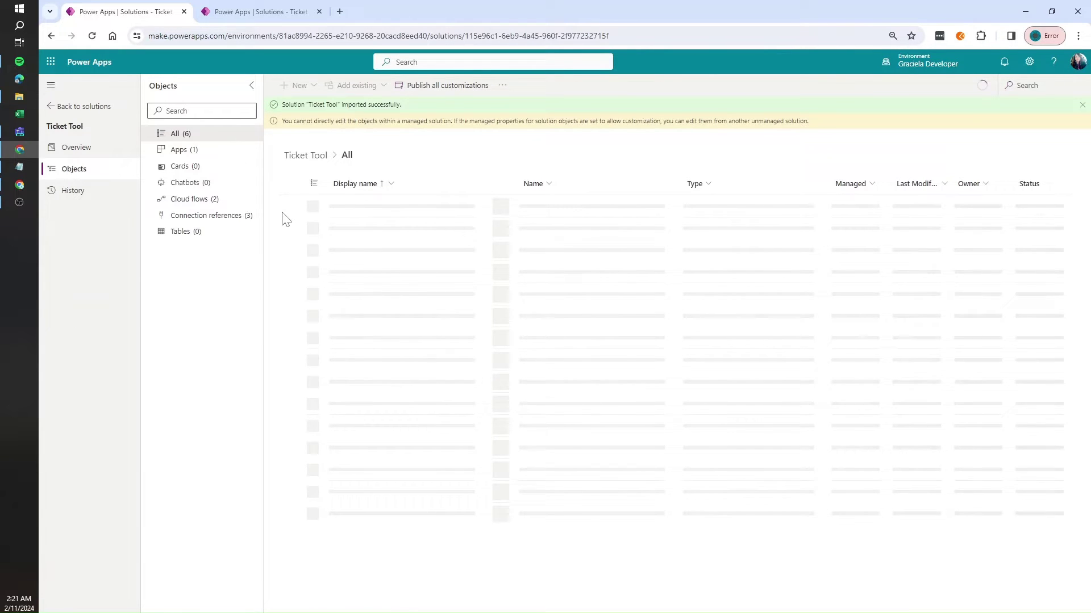
left_click(197, 215)
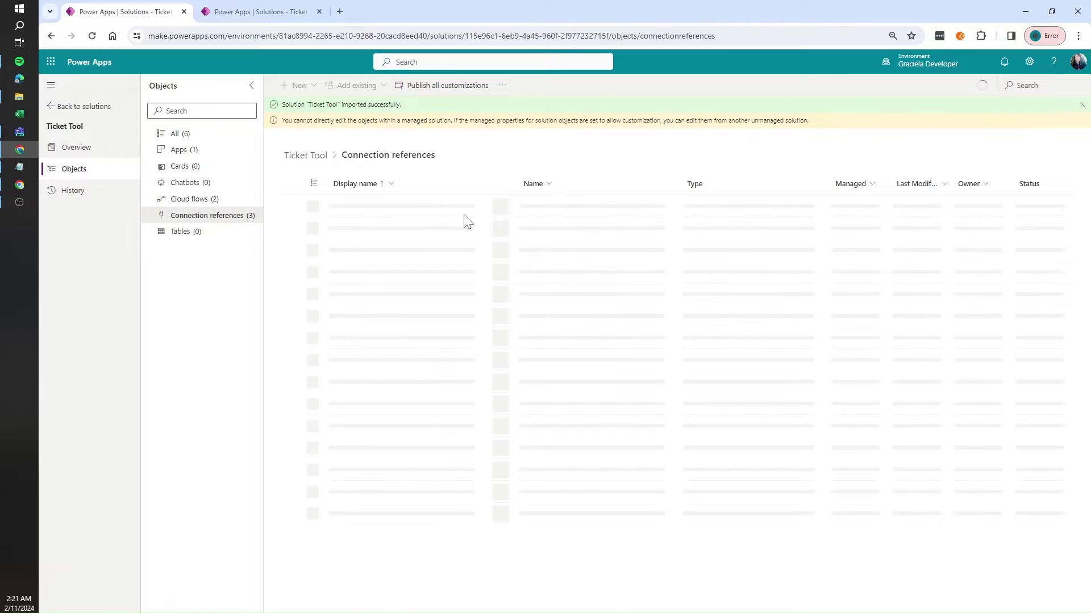
left_click(505, 229)
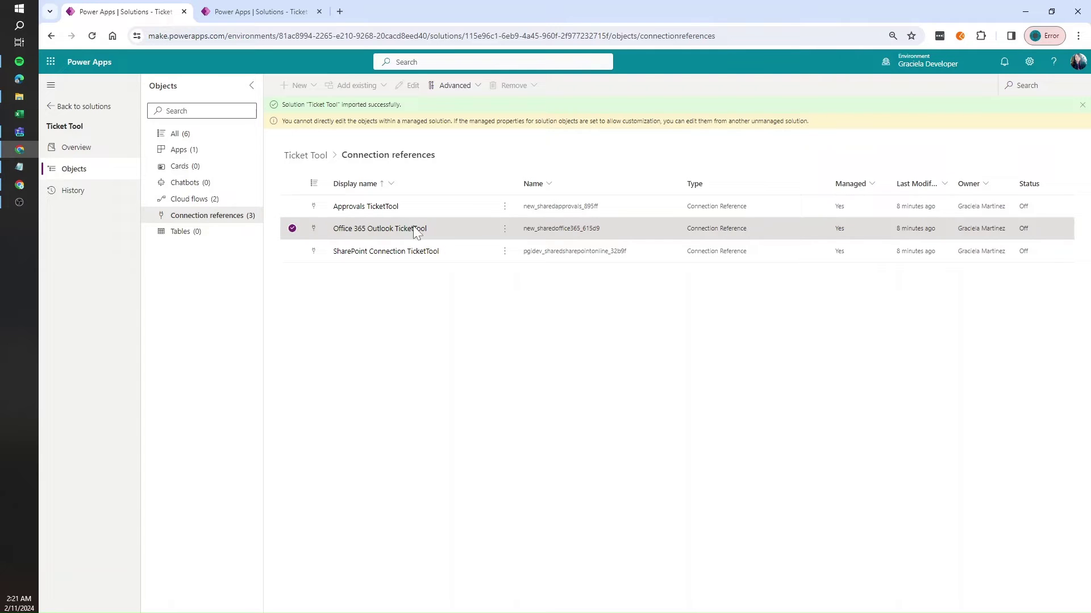
left_click(67, 109)
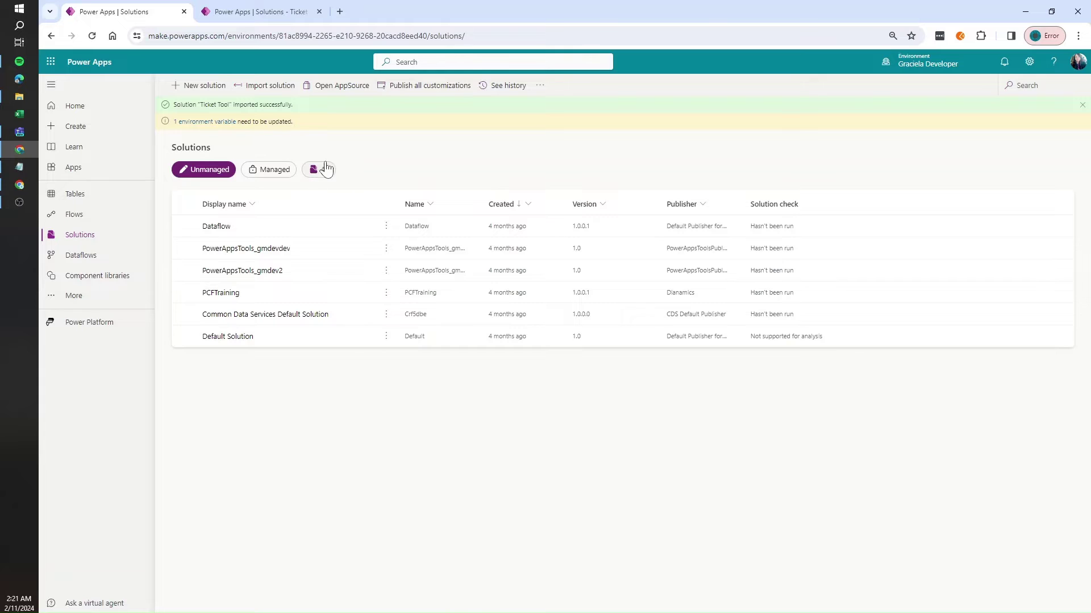
List the Default Solution's connection references and select the Office 365 Outlook TicketTool row.
left_click(230, 341)
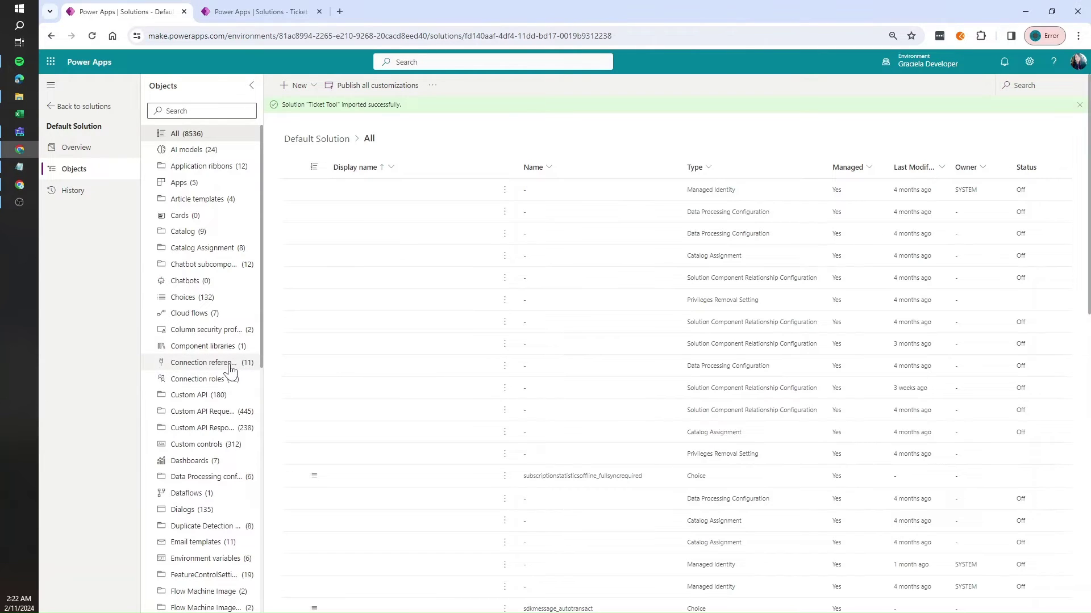
left_click(229, 364)
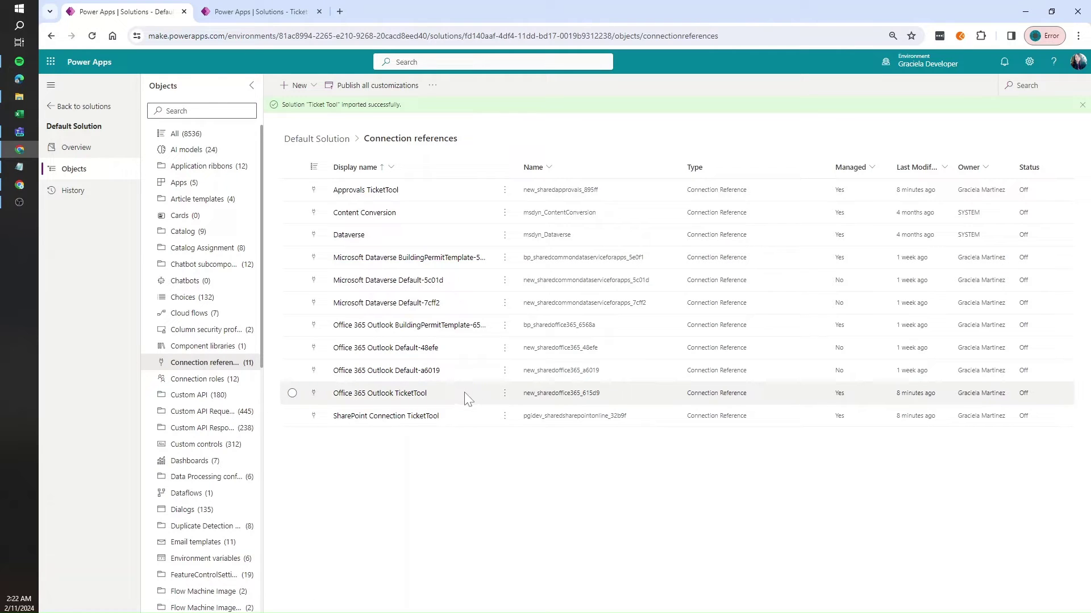
left_click(444, 398)
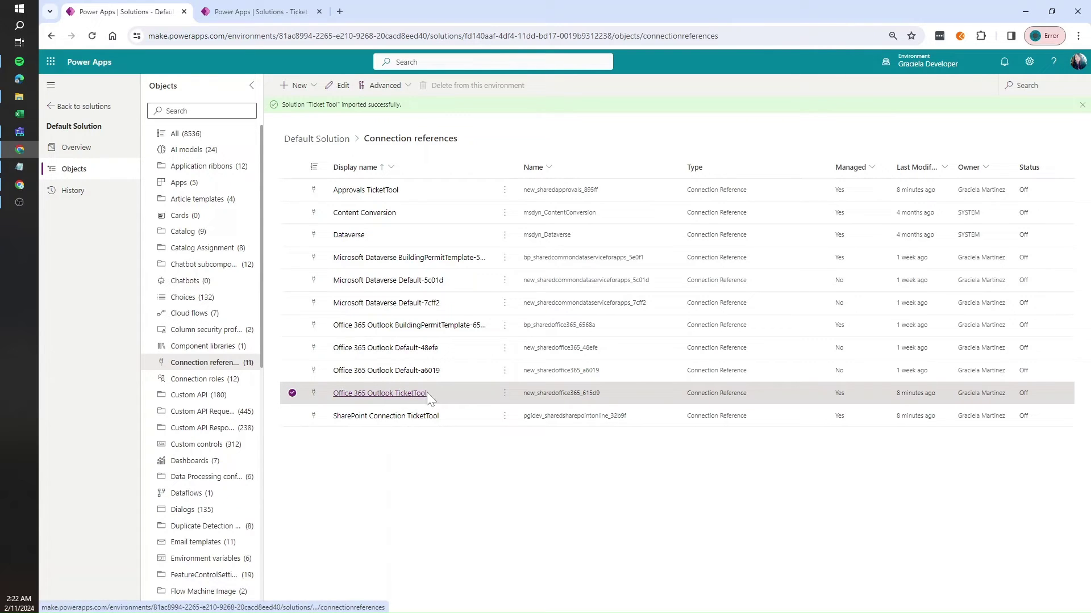
Edit the Default Solution's Office 365 Outlook TicketTool reference and open its connection options.
left_click(503, 395)
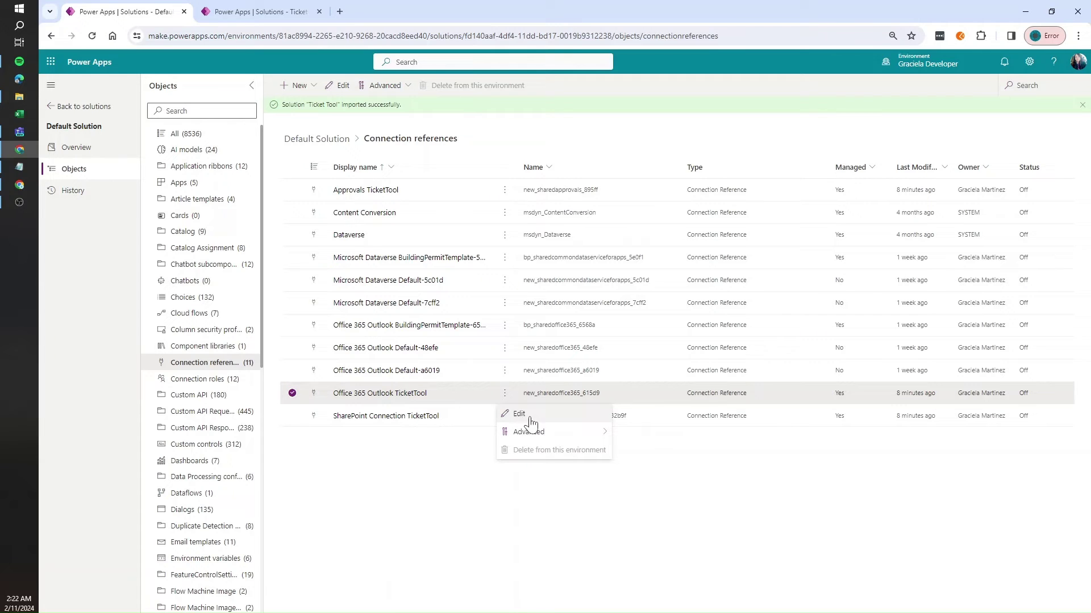
left_click(535, 415)
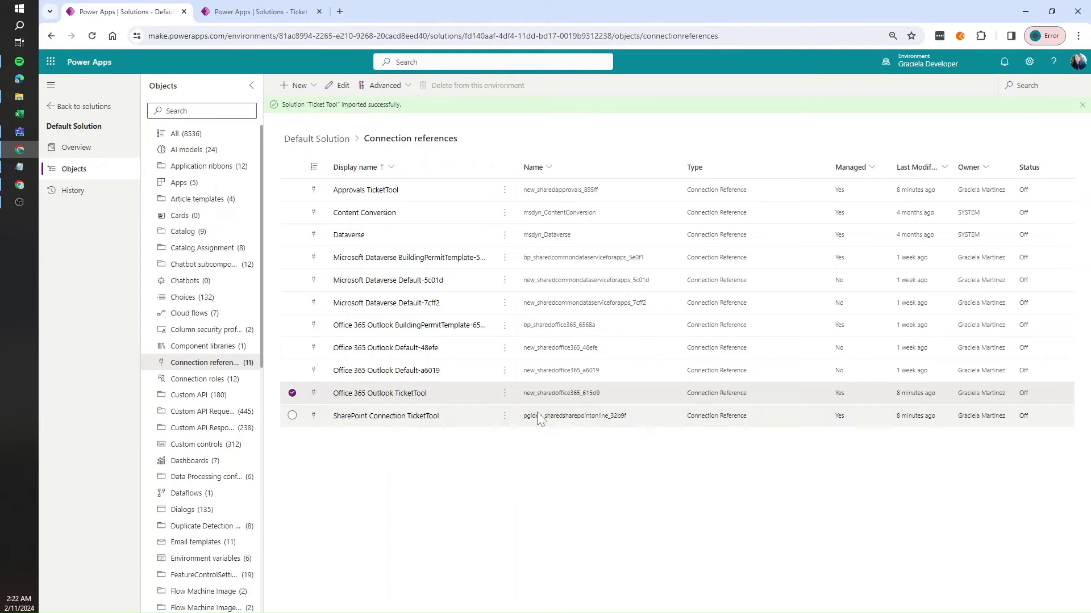
left_click(981, 249)
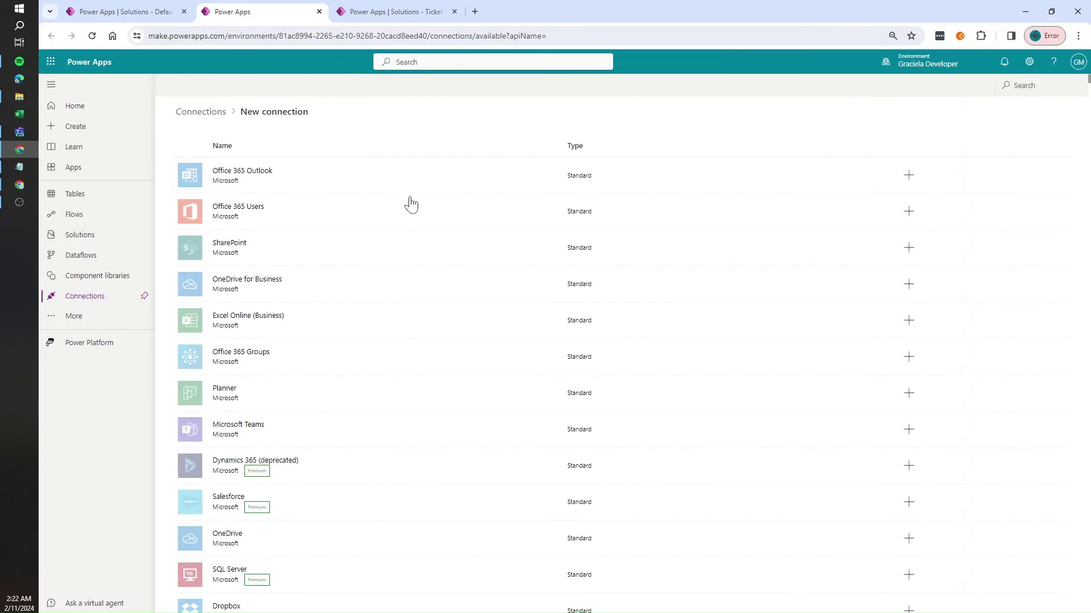
Create a new Office 365 Outlook connection, signing in with the chosen account.
left_click(911, 177)
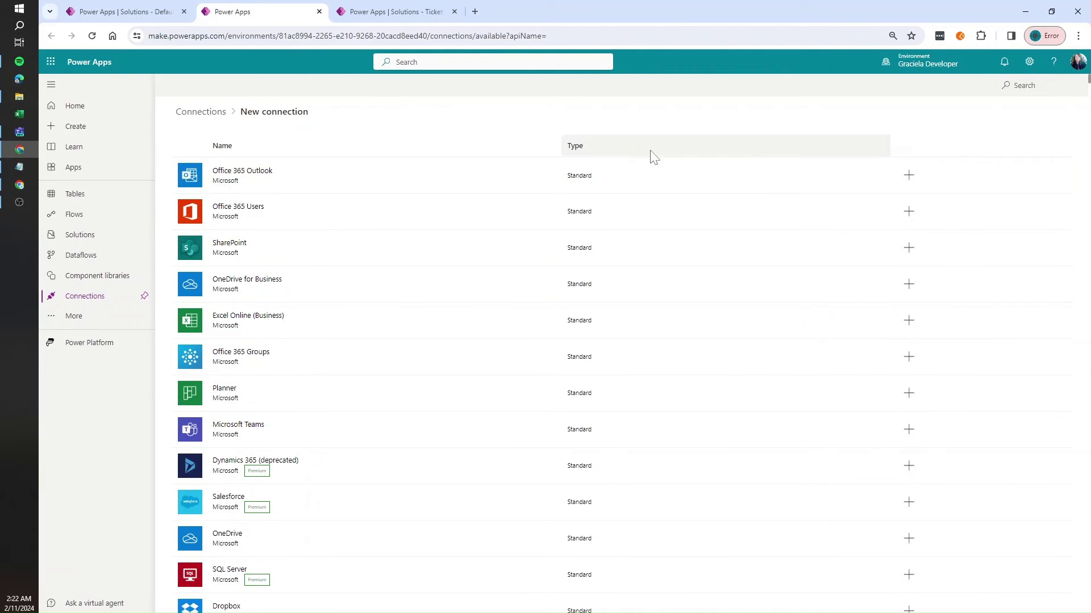
left_click(656, 187)
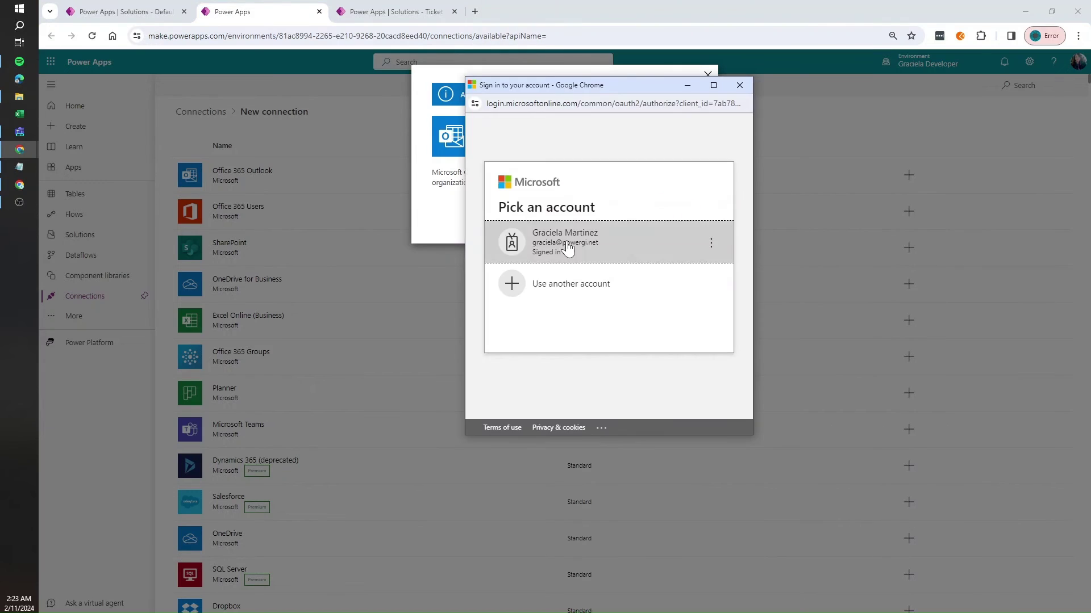
left_click(567, 247)
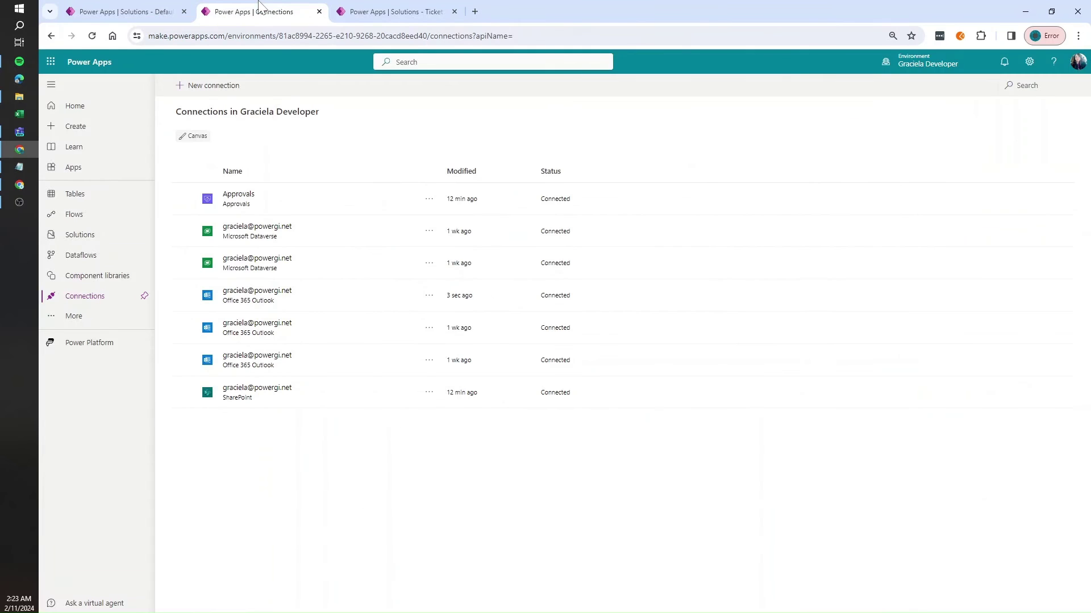
Back in the Default Solution, select the newly created Outlook connection for TicketTool and refresh connections.
left_click(136, 7)
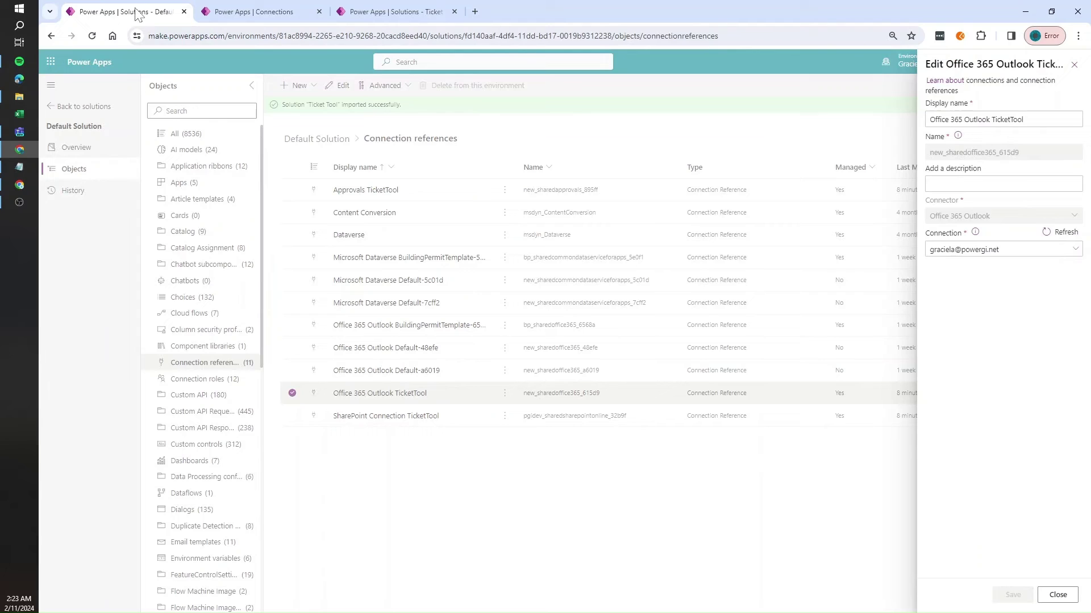
left_click(993, 251)
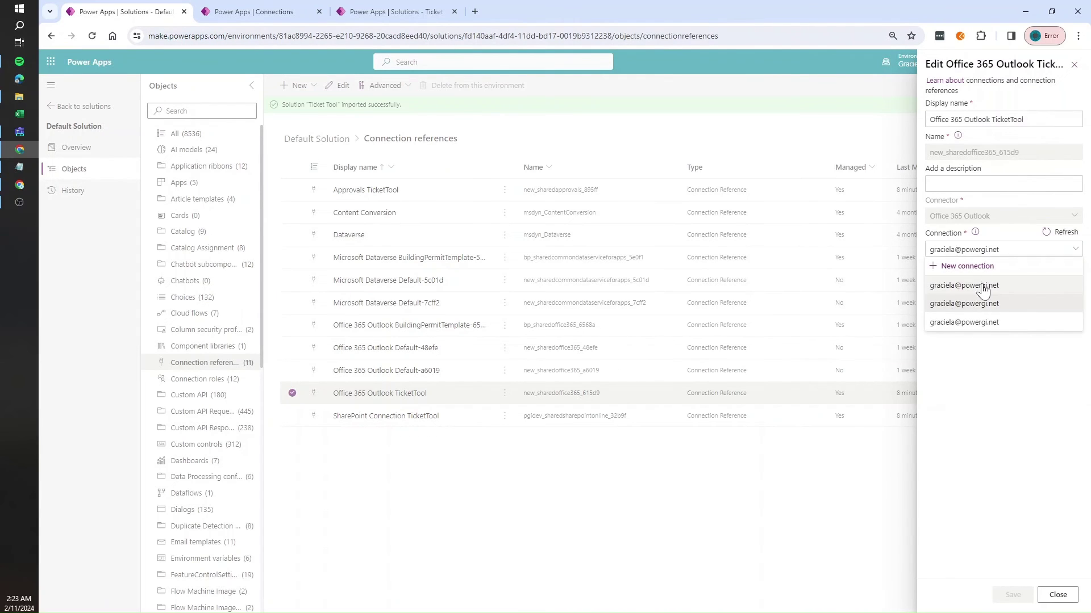
left_click(980, 288)
mouse_move(1063, 233)
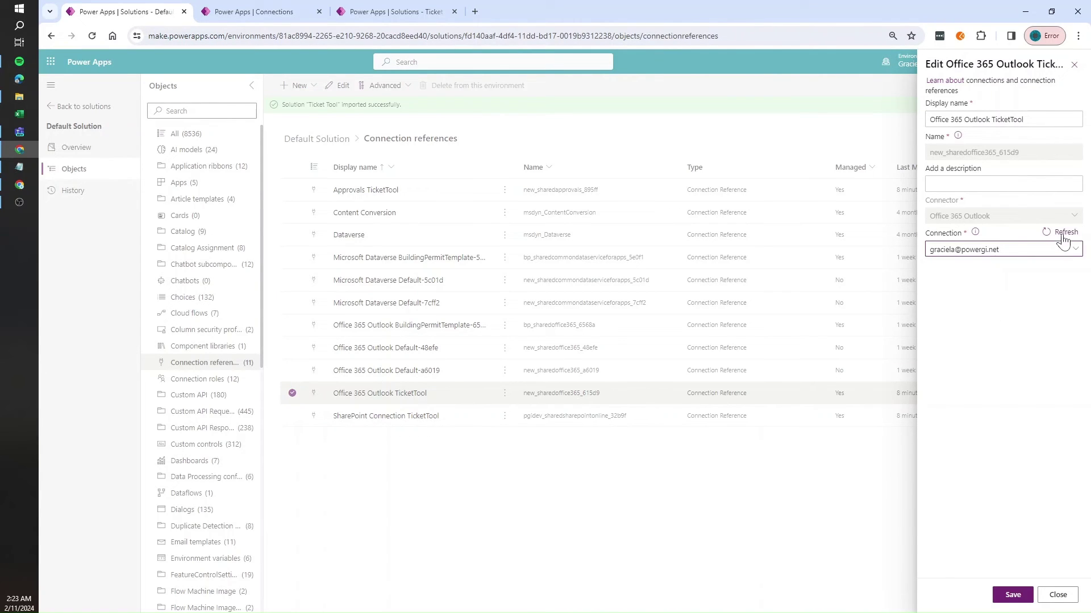
left_click(1049, 236)
Save the TicketTool reference's new connection and confirm Save changes.
left_click(1016, 600)
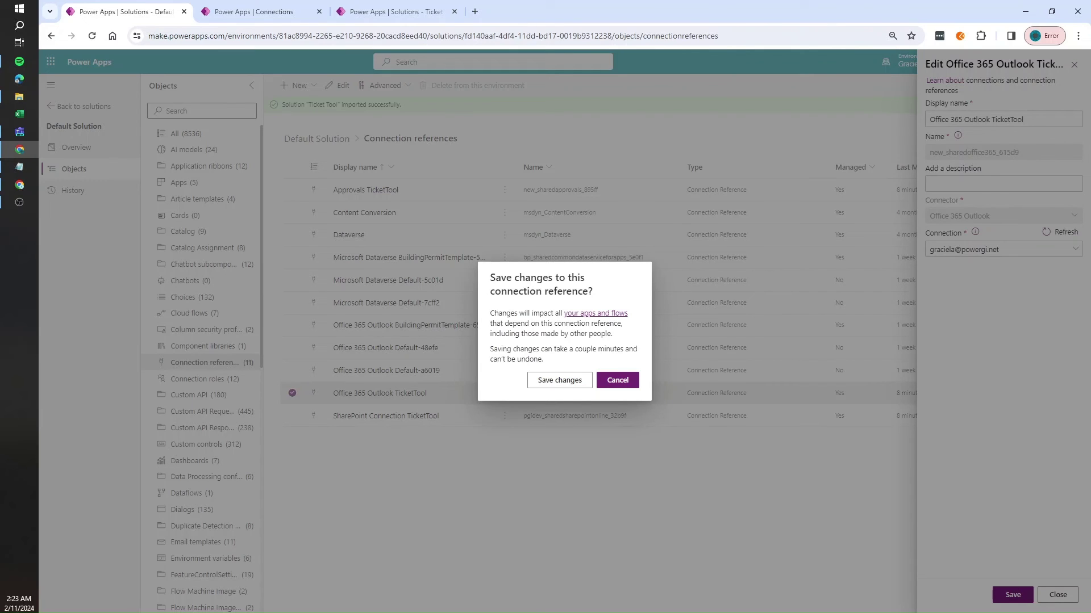
left_click(571, 380)
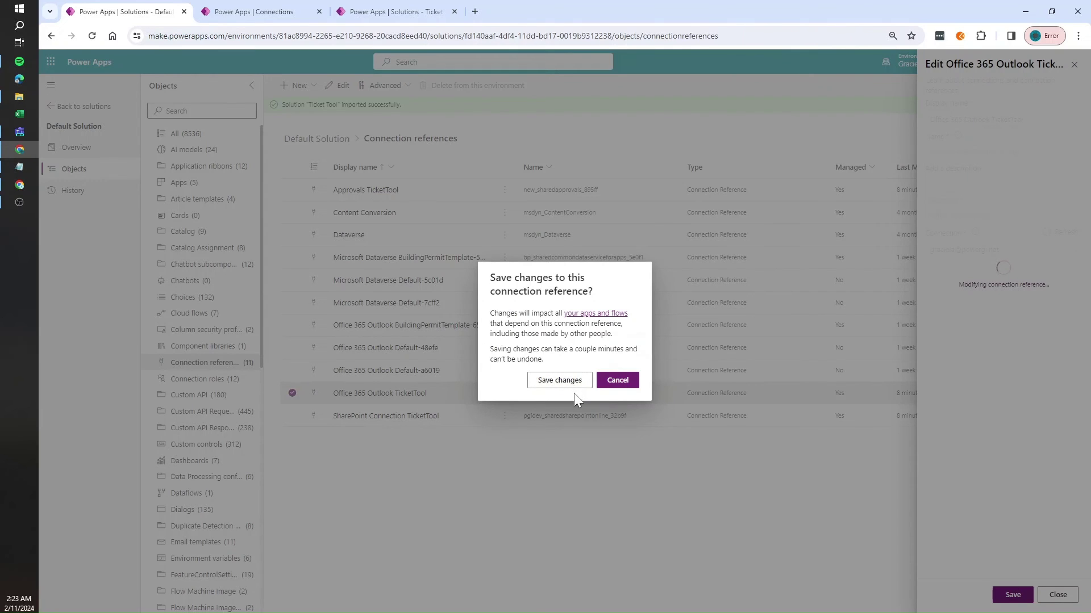